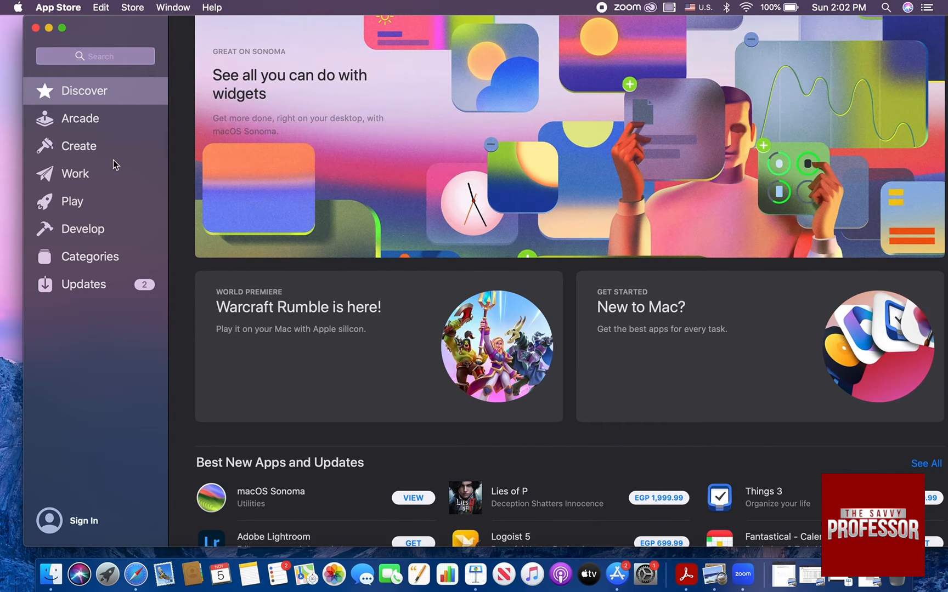
# Search the App Store for "keynote" using the "key" suggestion.
pyautogui.click(95, 57)
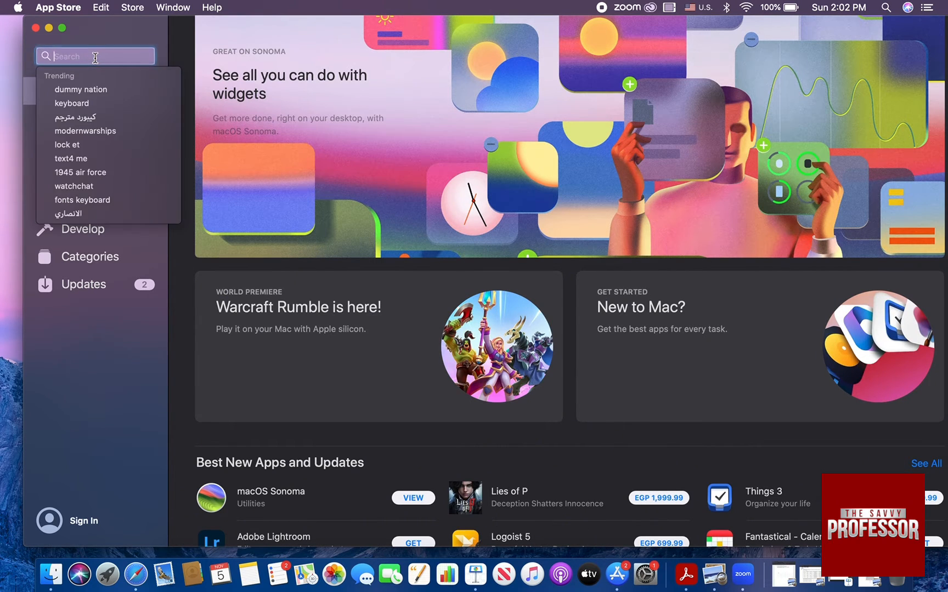
pyautogui.write('key')
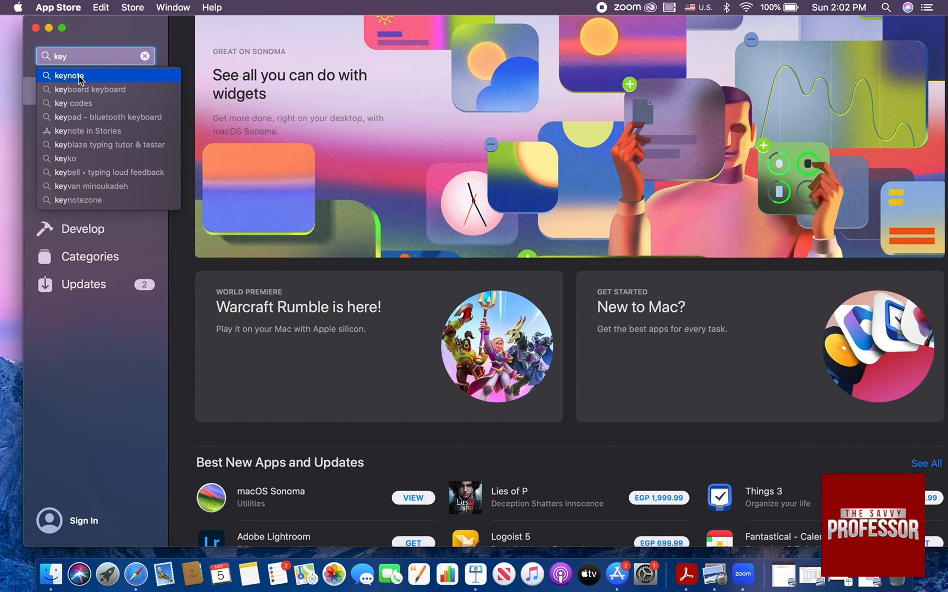
pyautogui.click(79, 76)
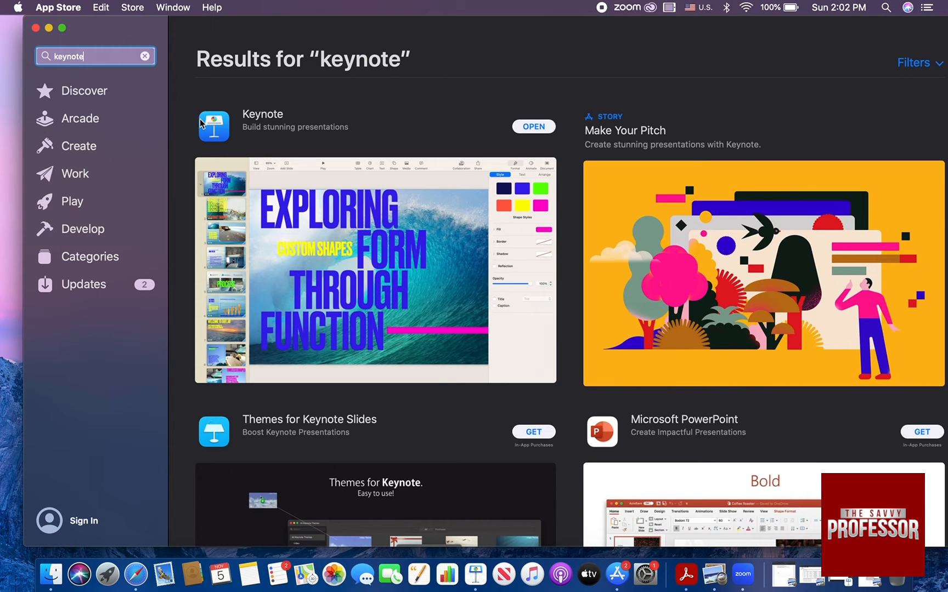
# Go to Keynote's product page, which offers Open with version 13.2 listed.
pyautogui.click(212, 131)
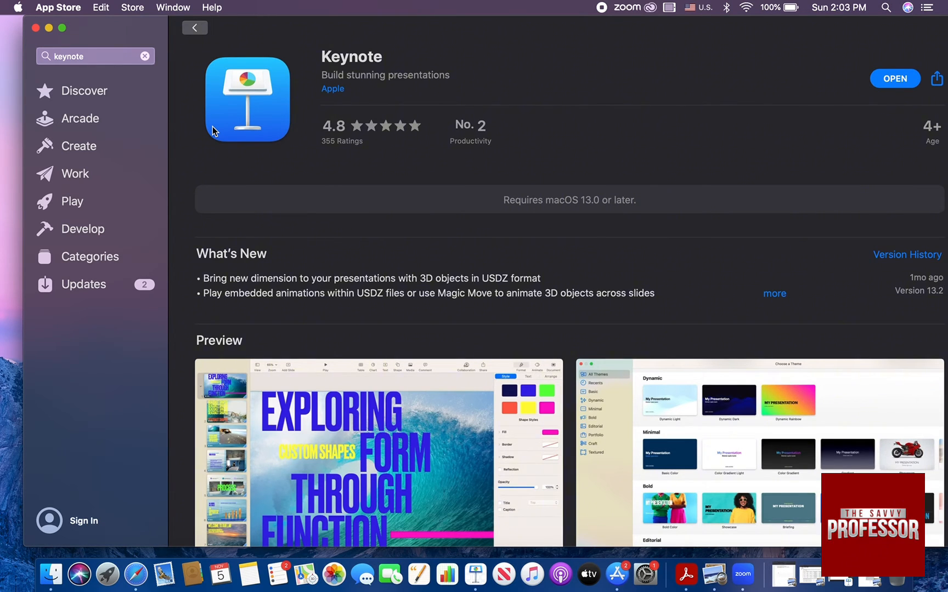
# Launch Keynote via the Open button on its App Store page.
pyautogui.click(892, 83)
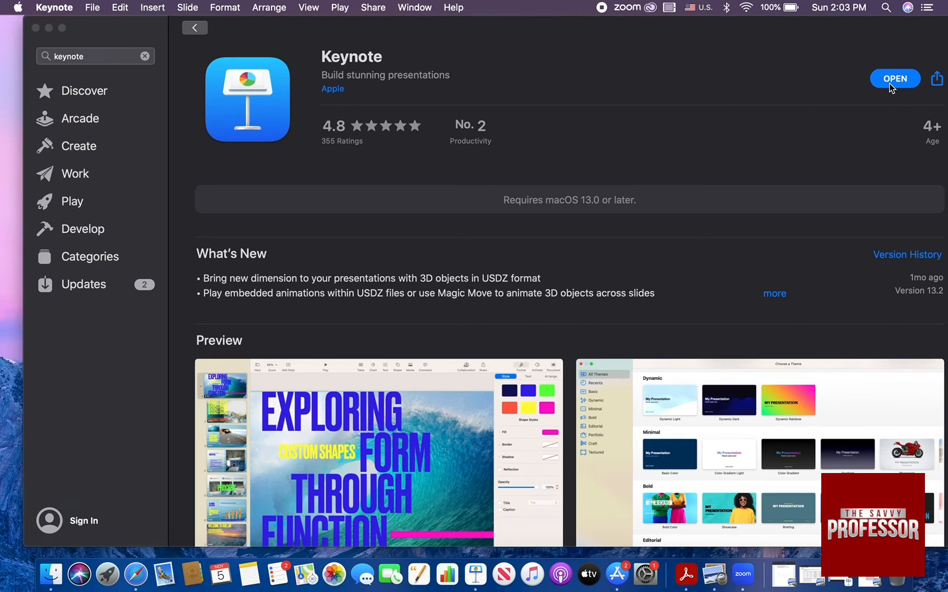